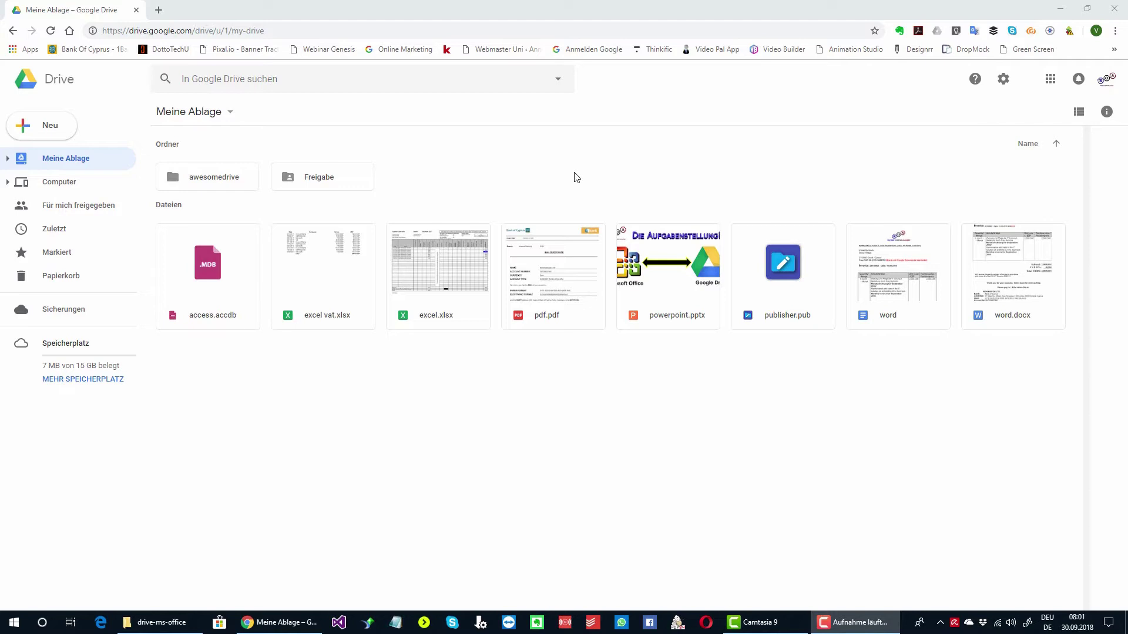
Switch My Drive from thumbnails to list view with owner, date and size columns.
left_click(1079, 113)
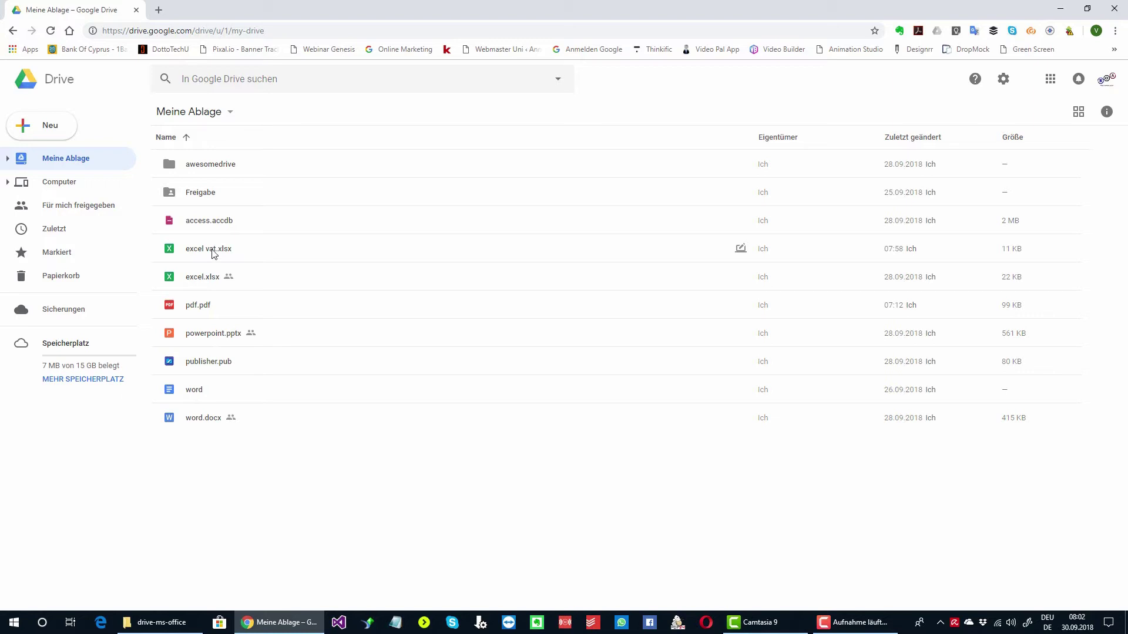
Open excel vat.xlsx in desktop Excel using the Awesome Drive Open file icon.
mouse_move(308, 248)
left_click(741, 252)
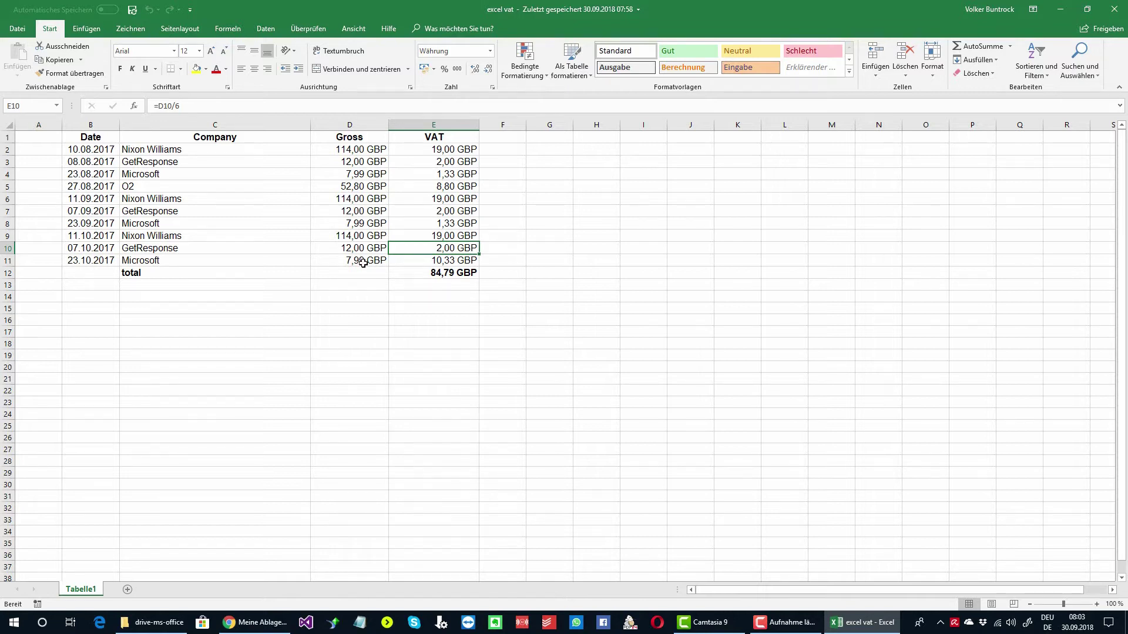
Correct cell E11 from 10,33 to 1,33 GBP.
left_click(441, 263)
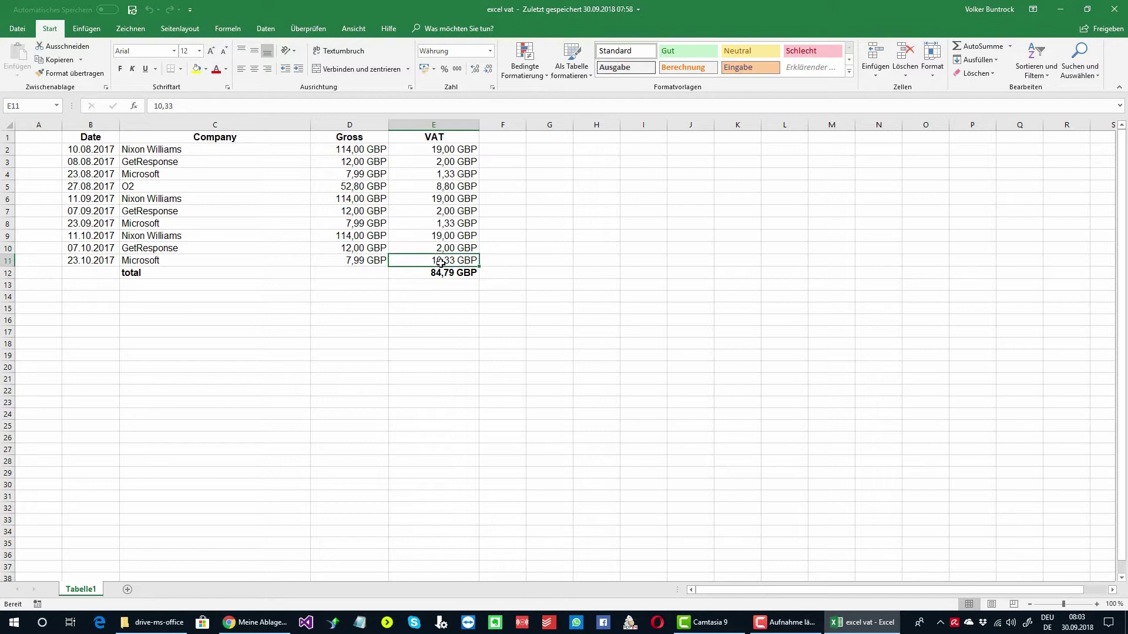
left_click(164, 107)
key("BackSpace")
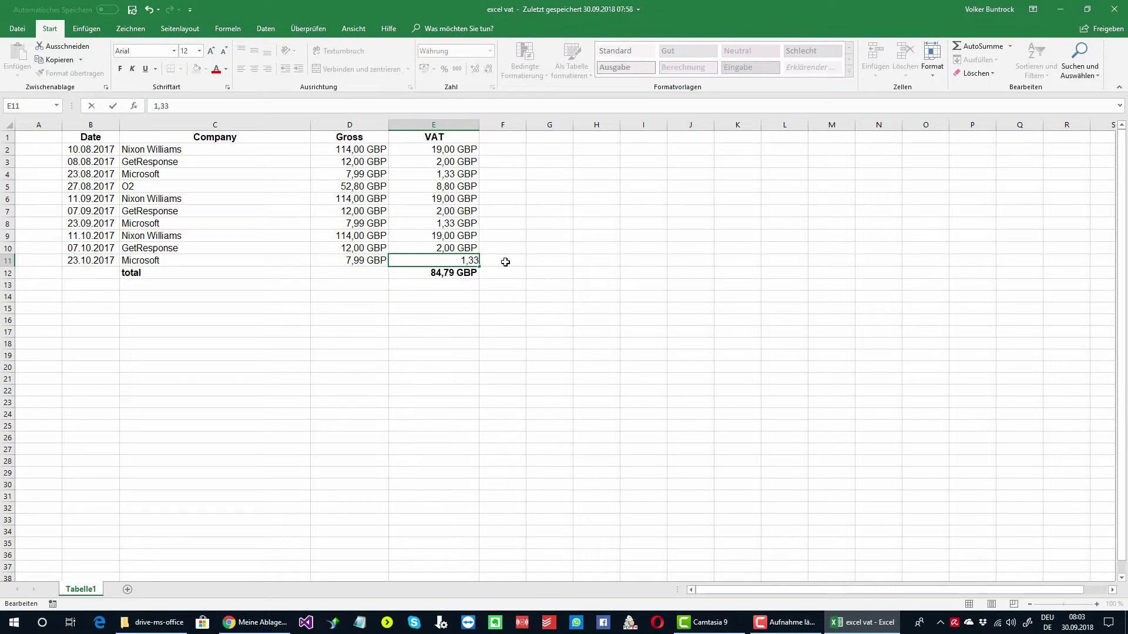
left_click(505, 262)
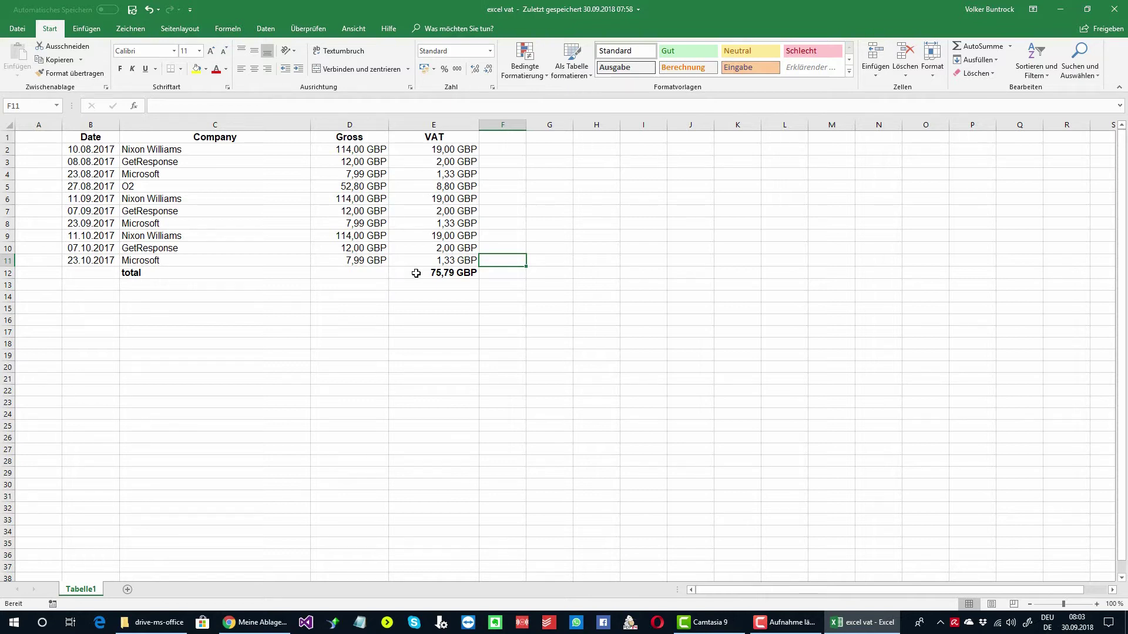
Save the corrected excel vat workbook back to the server and close Excel.
left_click(134, 13)
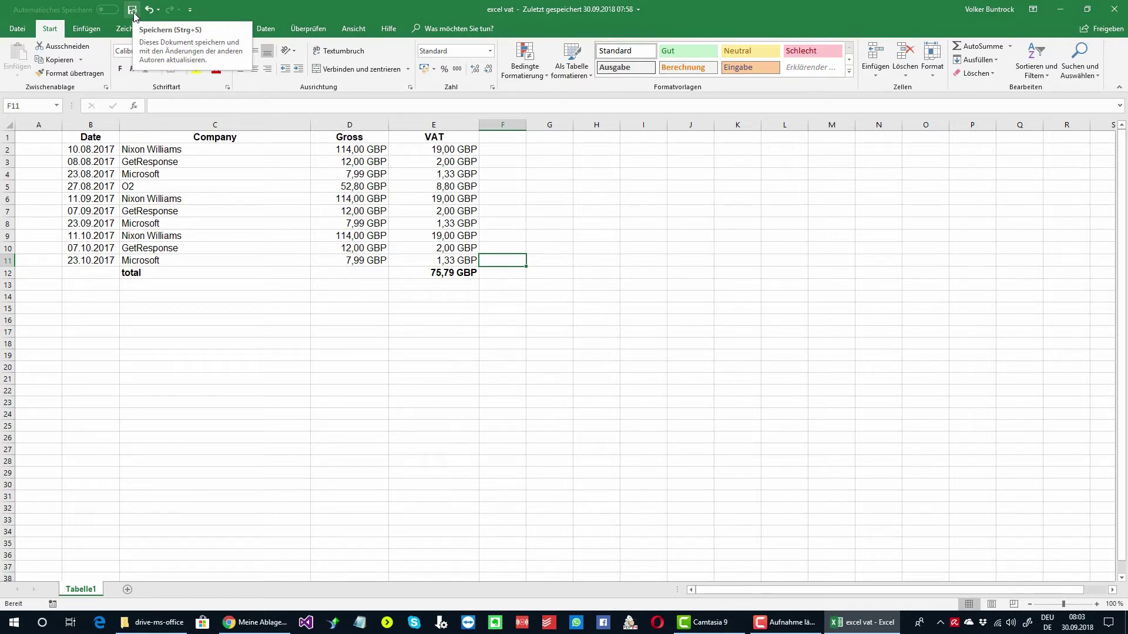
left_click(133, 11)
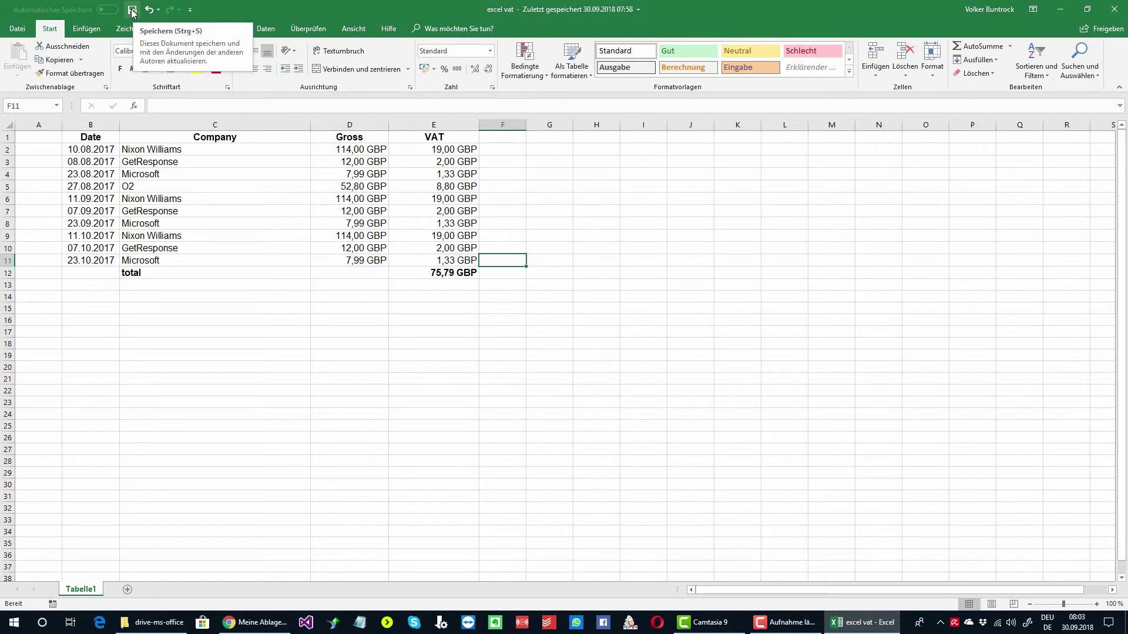
left_click(17, 32)
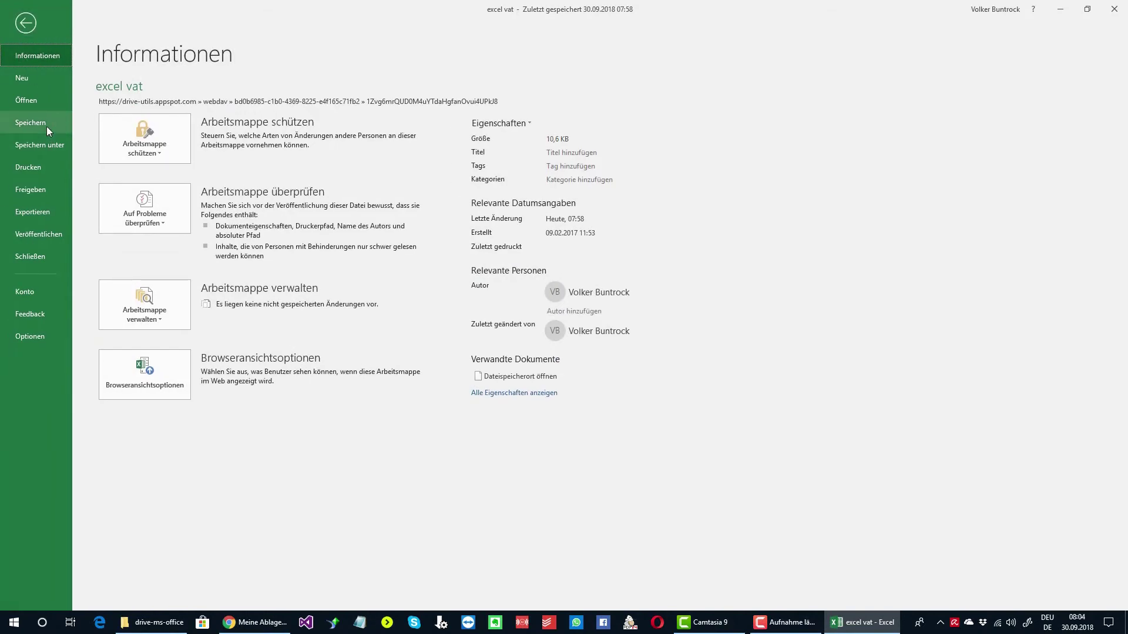
left_click(40, 124)
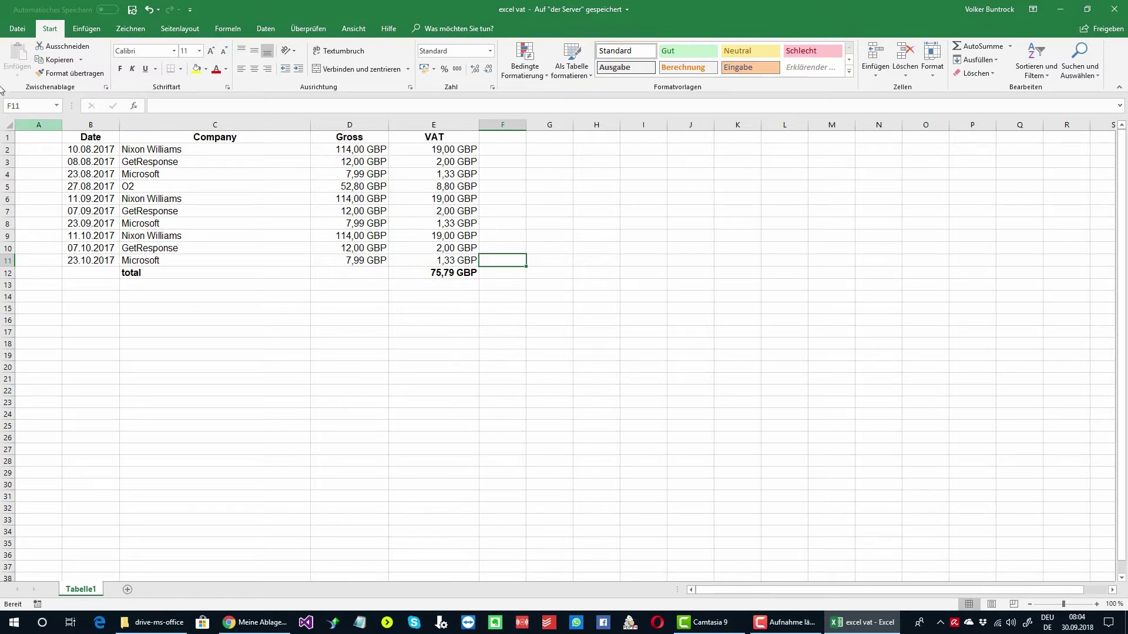
left_click(17, 29)
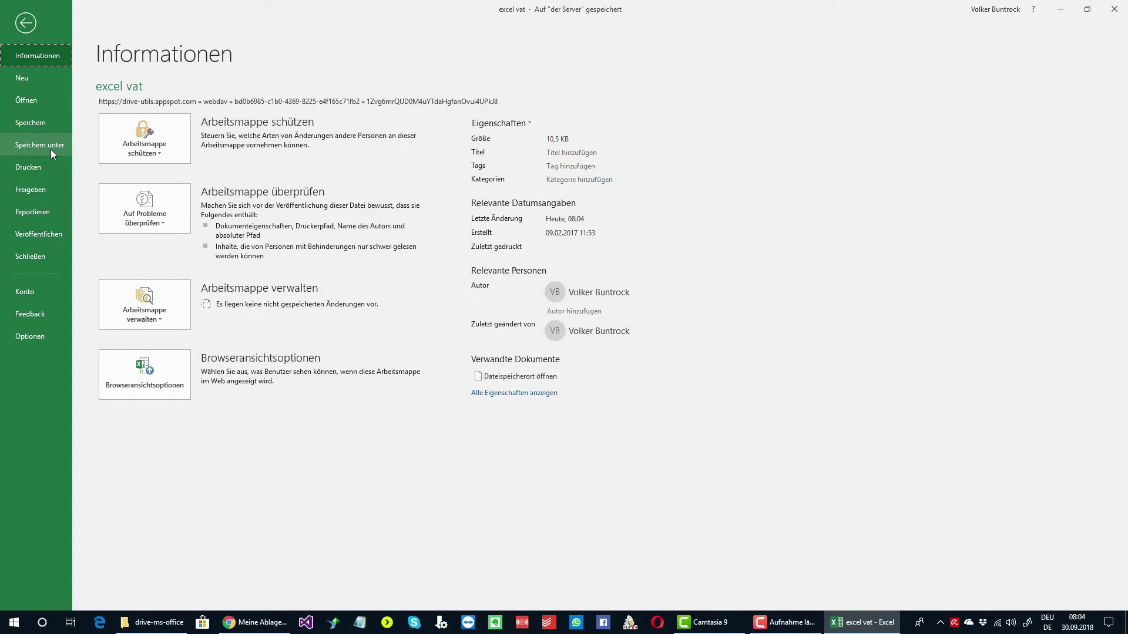
left_click(30, 25)
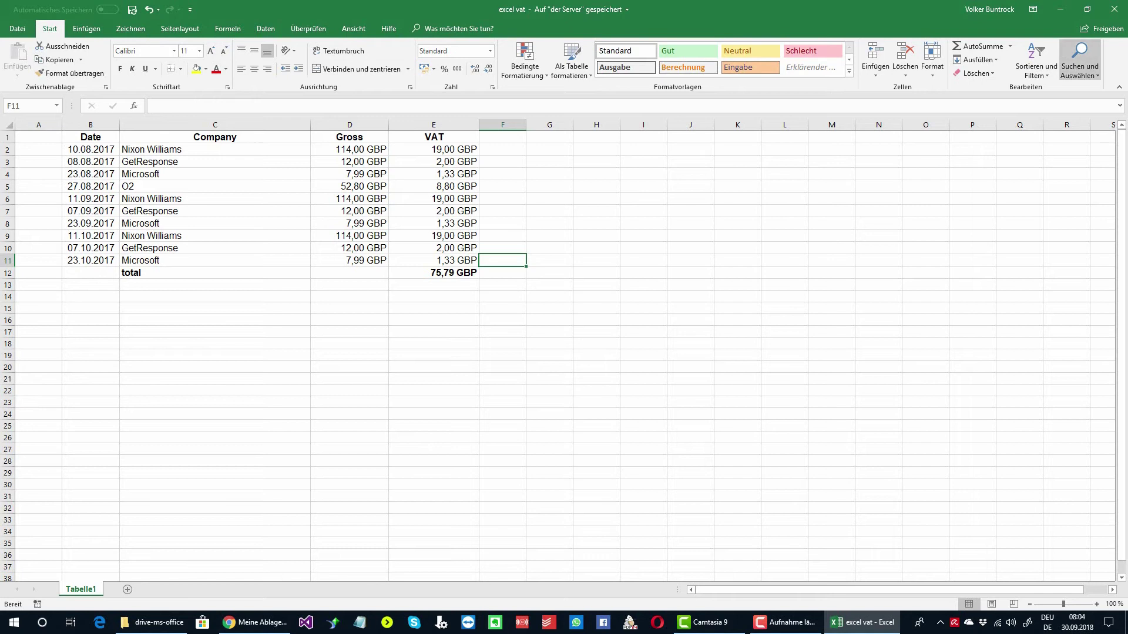
left_click(1115, 11)
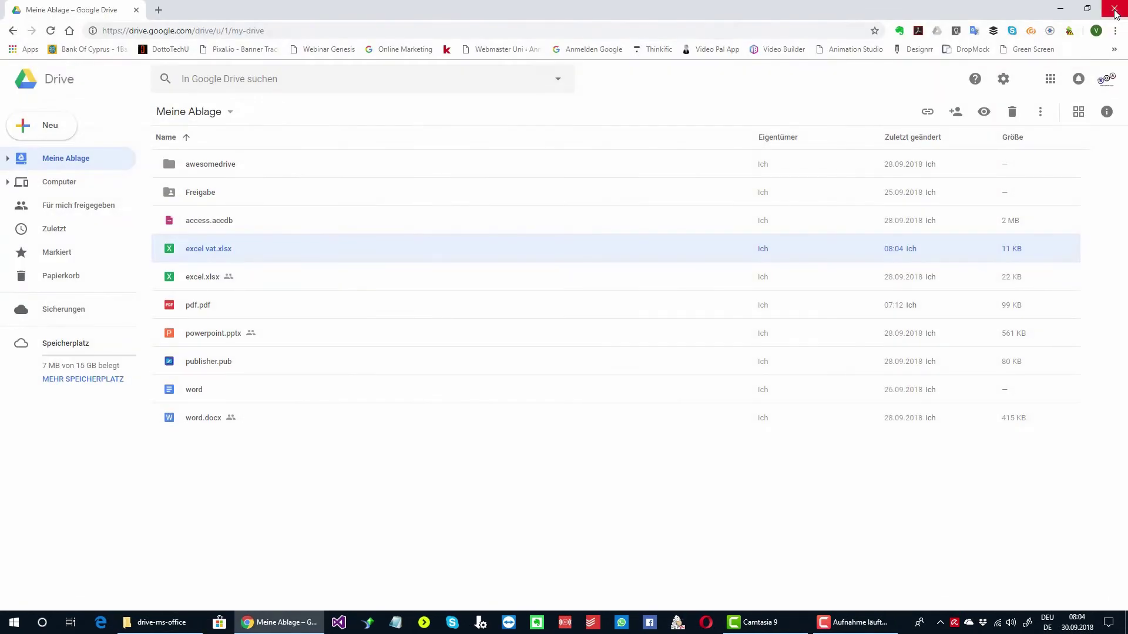
Preview excel vat.xlsx to check the saved total, then show Für mich freigegeben.
right_click(246, 249)
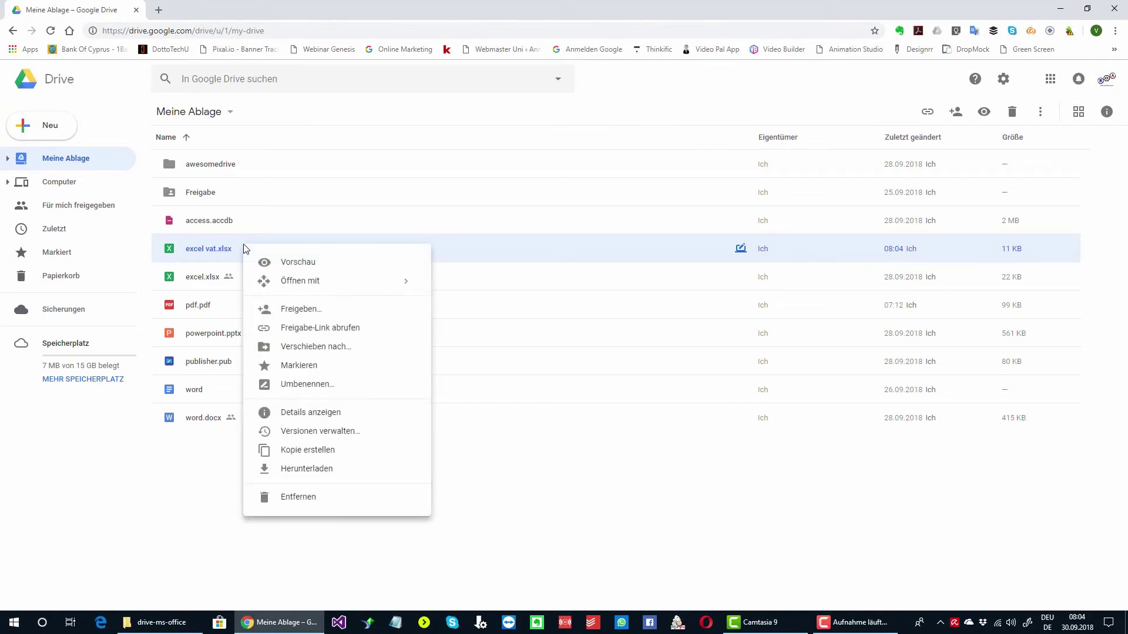
left_click(314, 264)
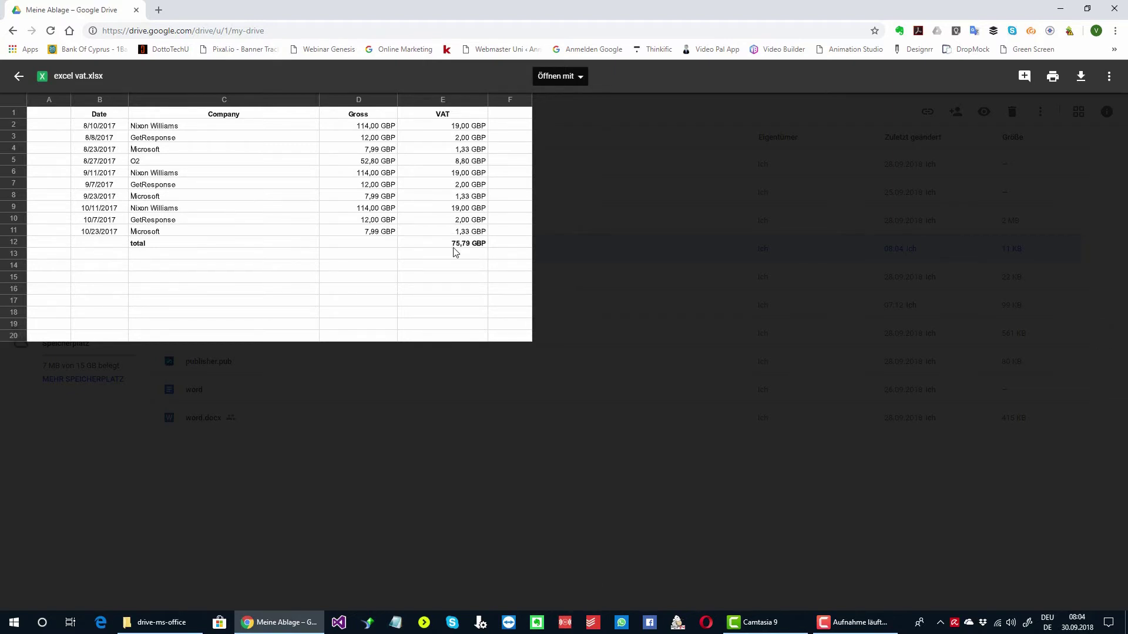
left_click(18, 79)
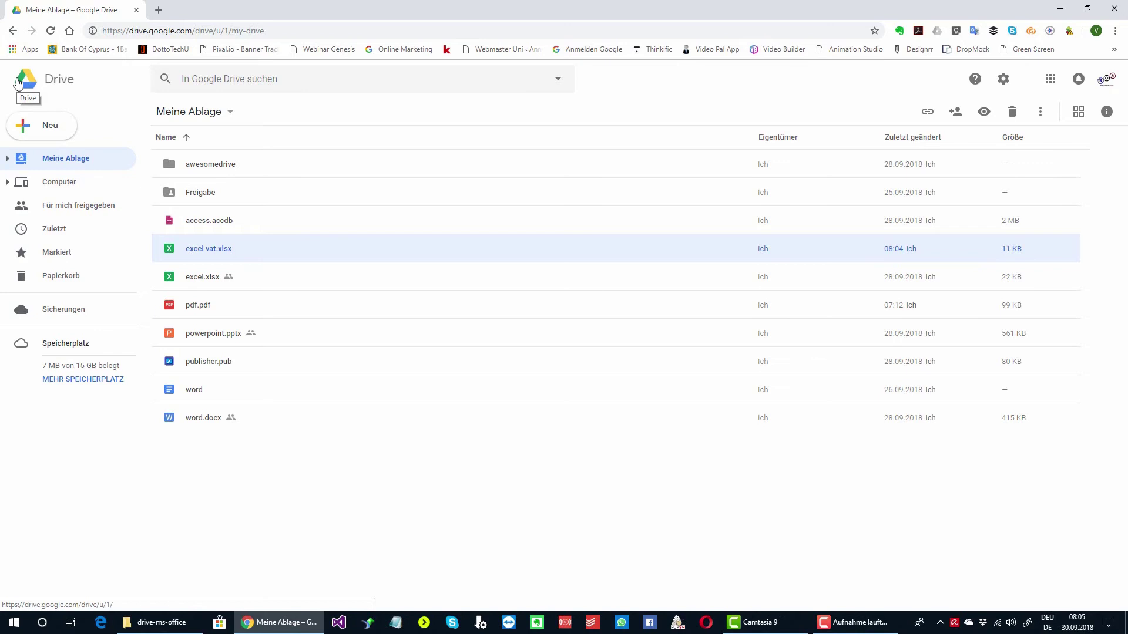
left_click(66, 207)
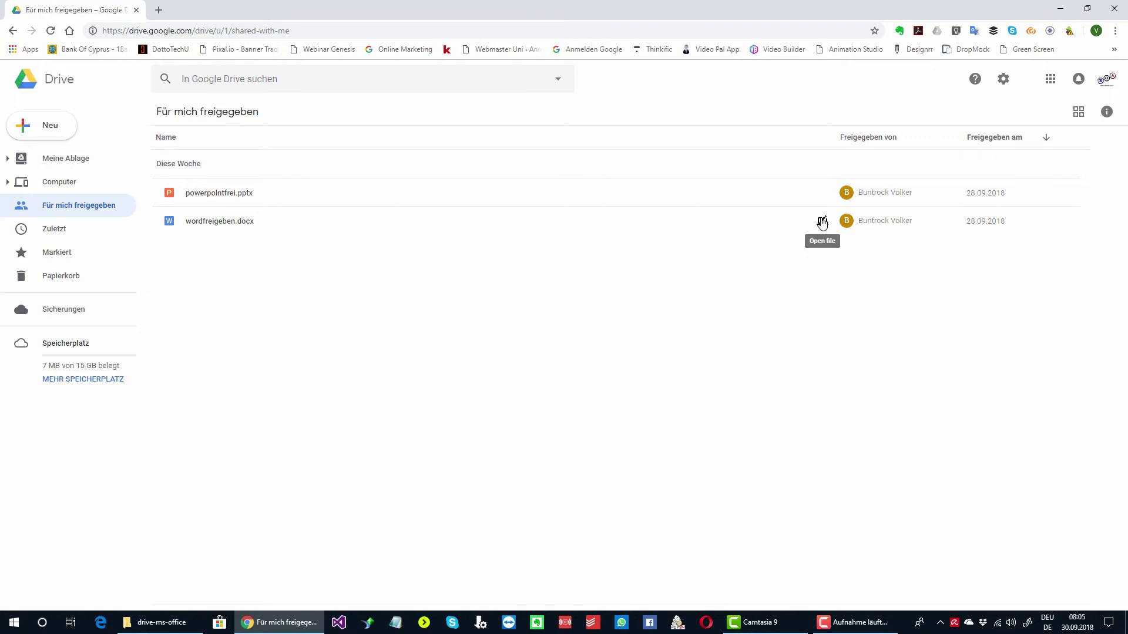
Open wordfreigeben.docx in Word, setting such links to always open in the app.
left_click(822, 222)
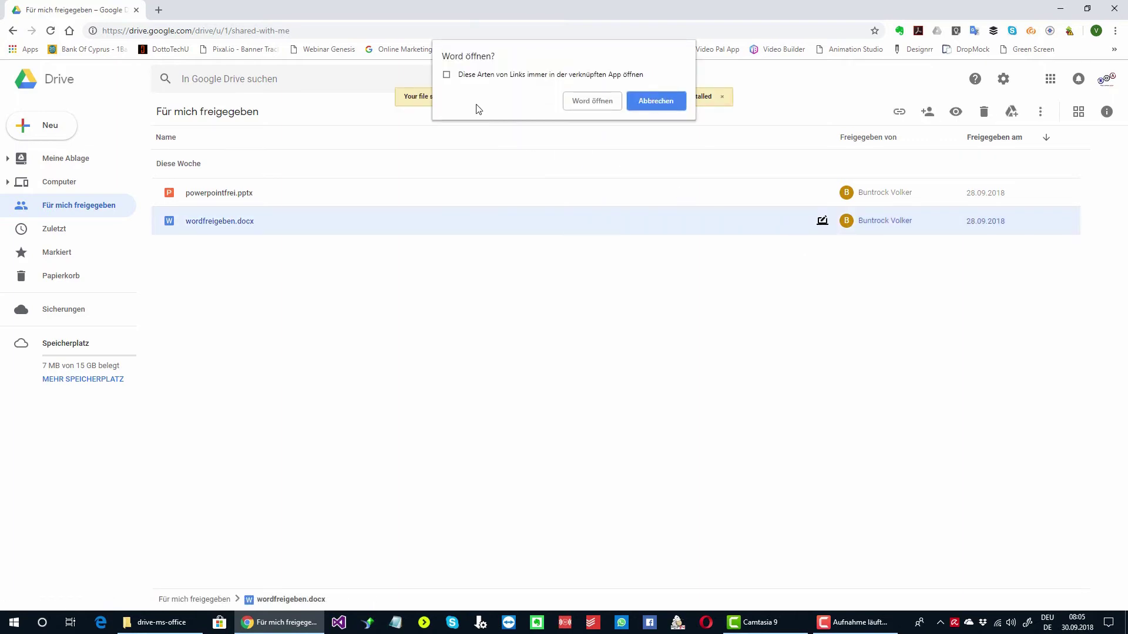
left_click(447, 75)
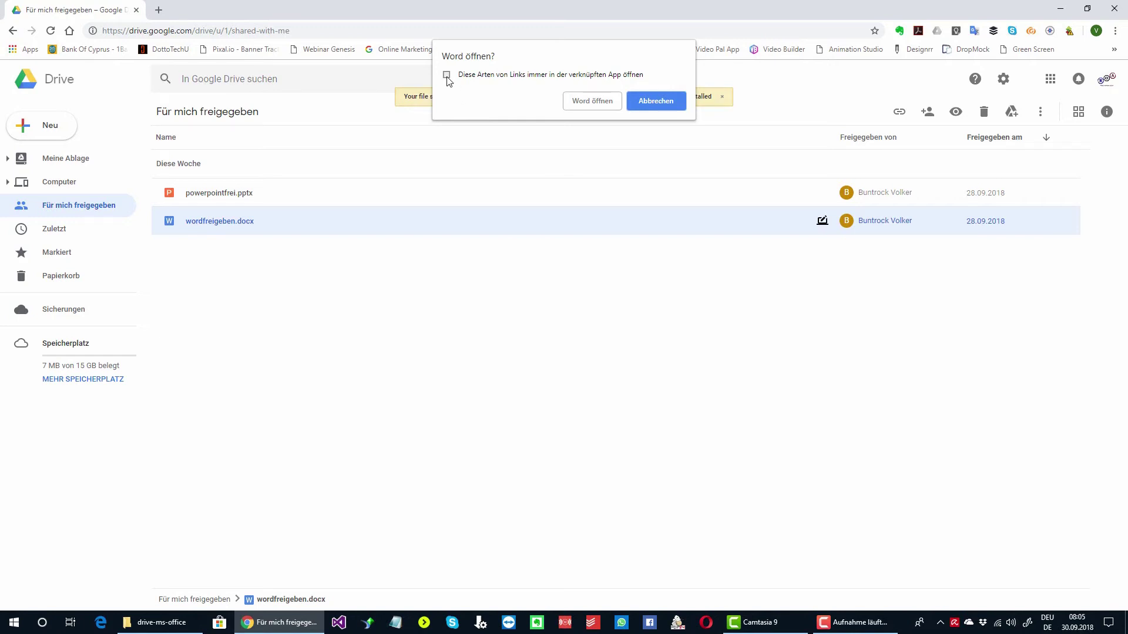
left_click(593, 101)
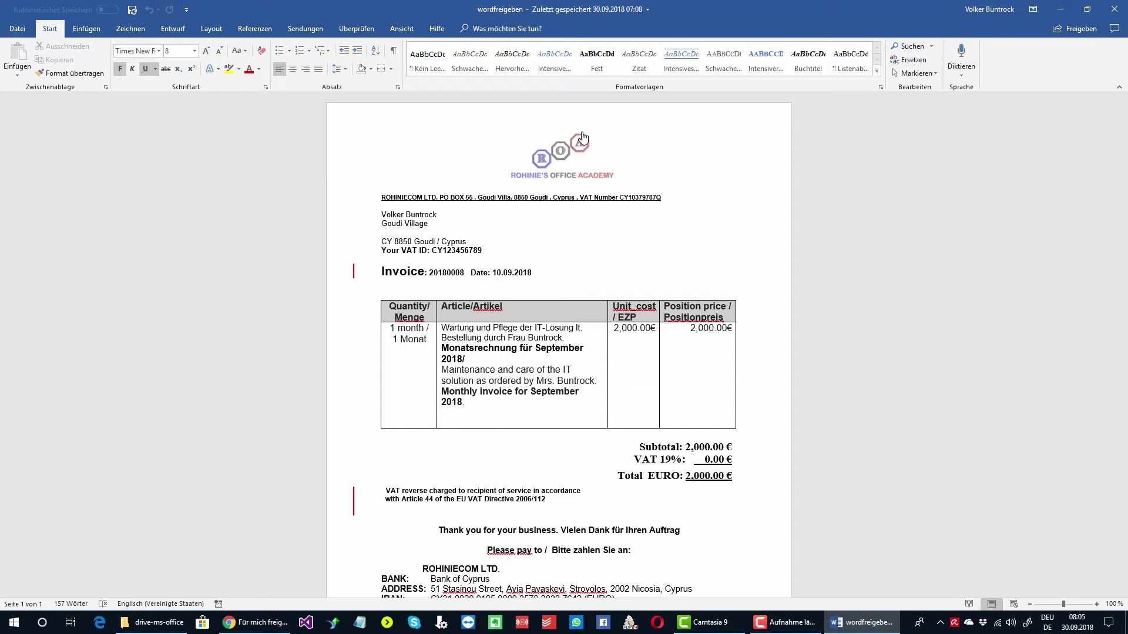
Close the wordfreigeben invoice document in Word.
left_click(1118, 10)
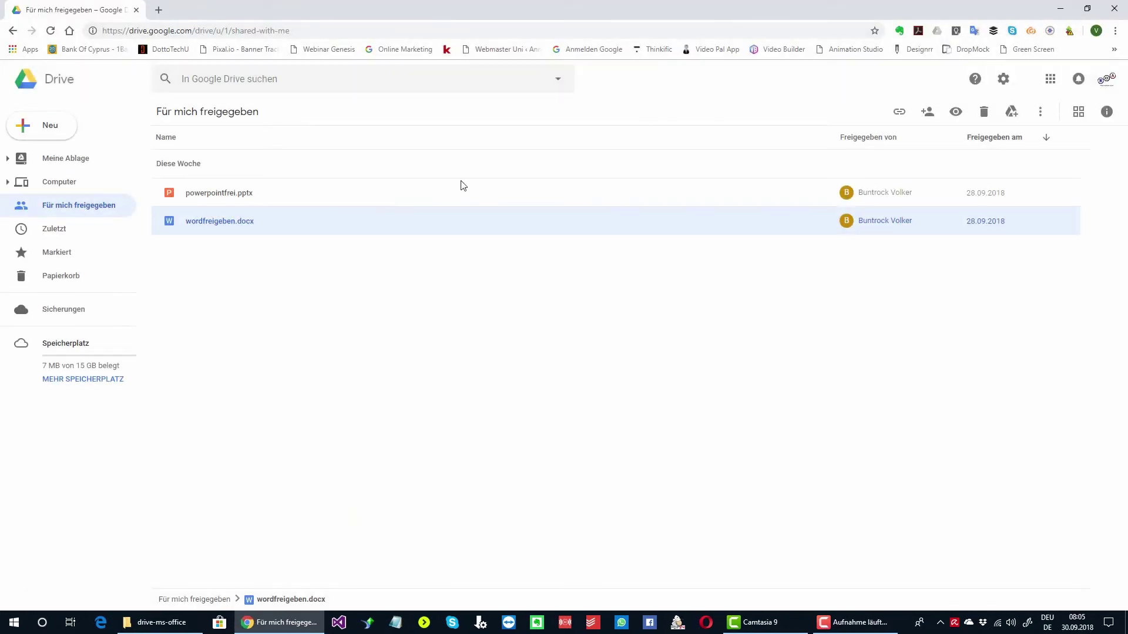
Launch the shared powerpointfrei.pptx in desktop PowerPoint.
mouse_move(663, 192)
left_click(822, 194)
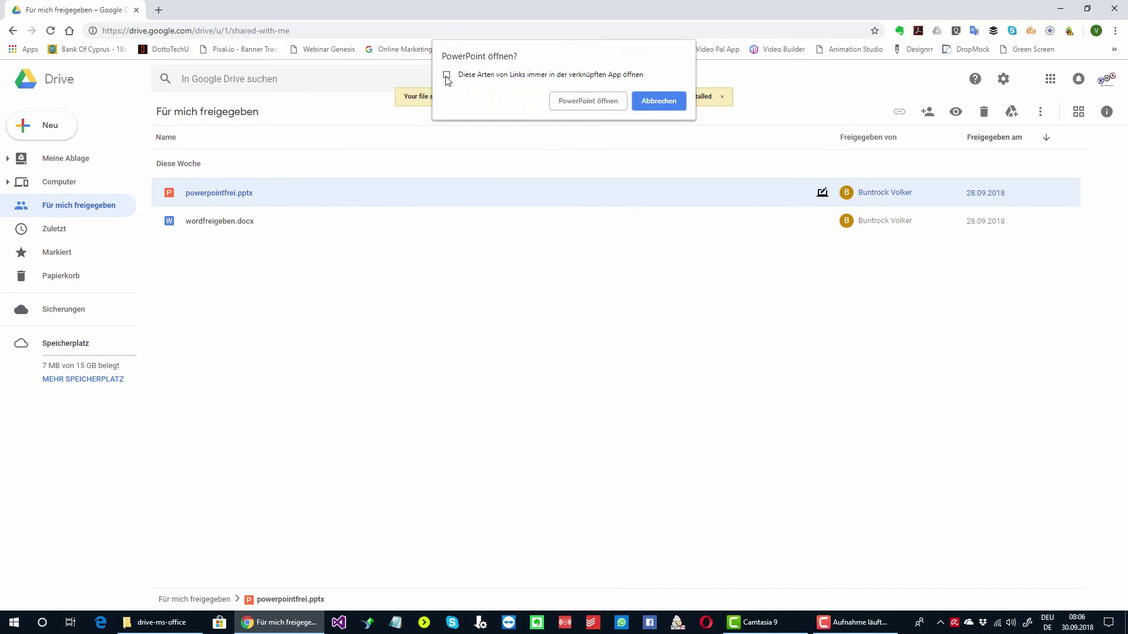
left_click(577, 100)
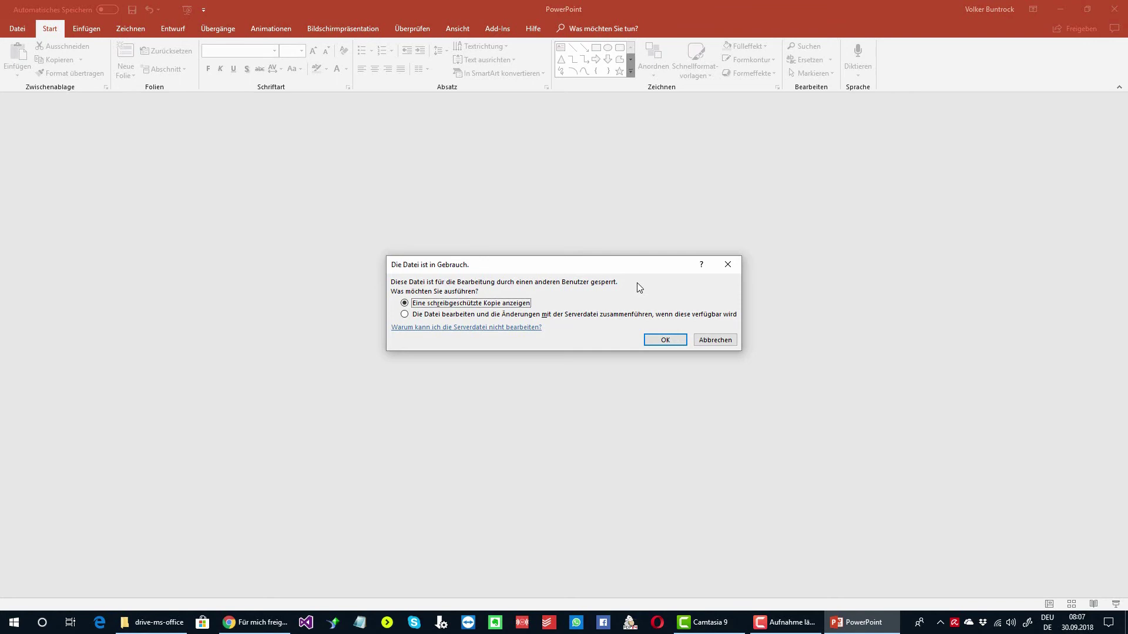
Cancel the file-in-use prompt without opening the presentation and close PowerPoint.
left_click(715, 342)
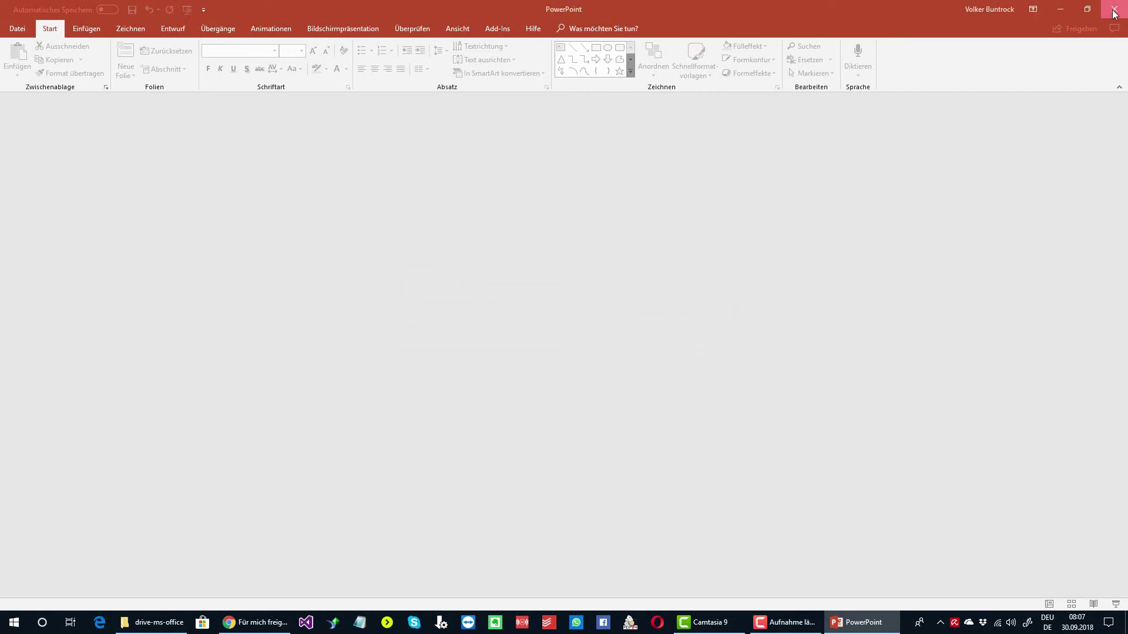
left_click(1114, 9)
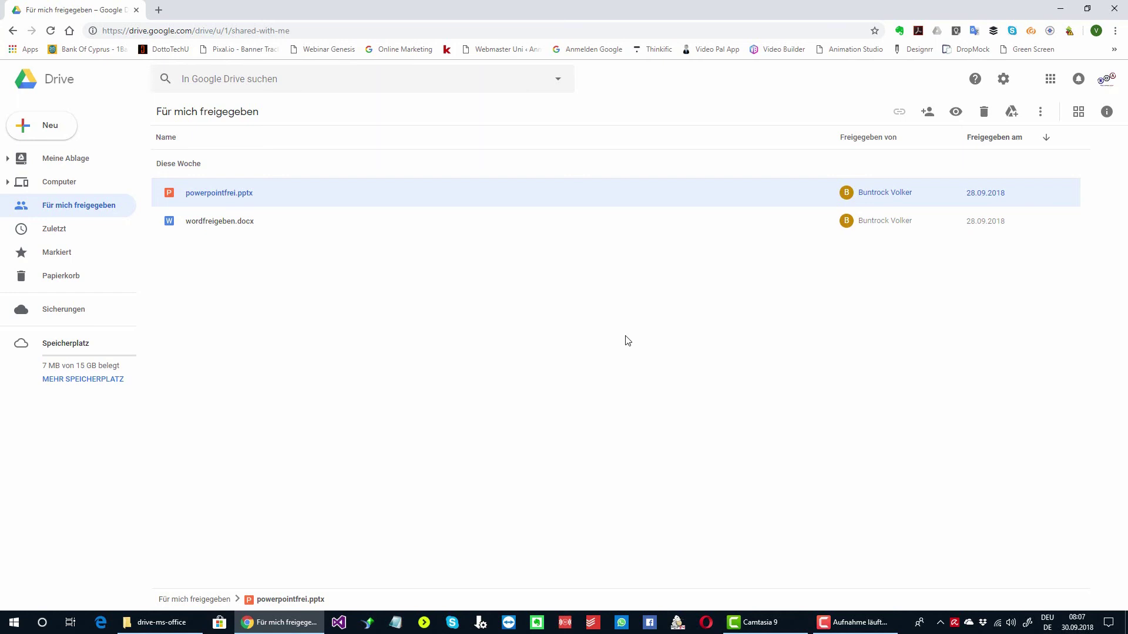
Open publisher.pub from Meine Ablage in Publisher, approving the browser and security prompts.
left_click(72, 165)
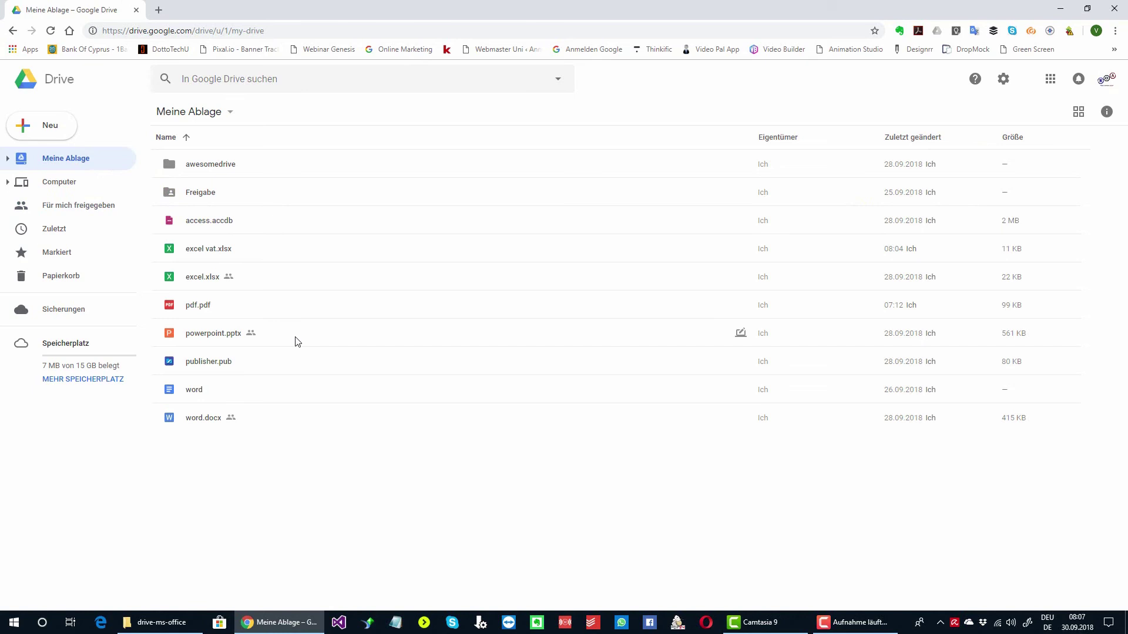
mouse_move(594, 361)
left_click(741, 364)
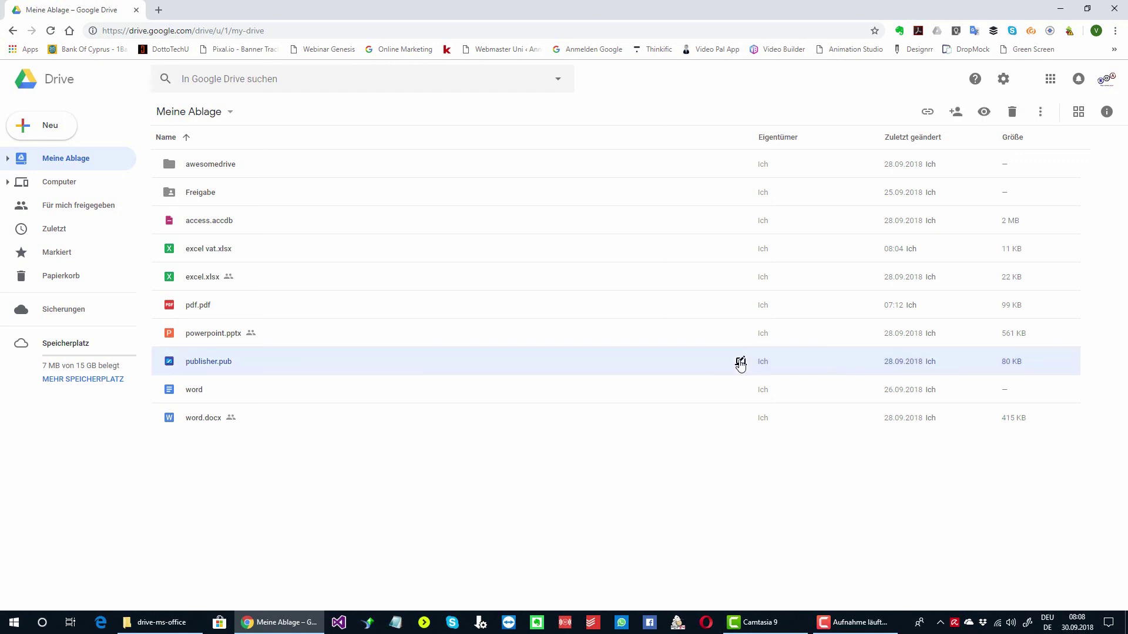
left_click(591, 101)
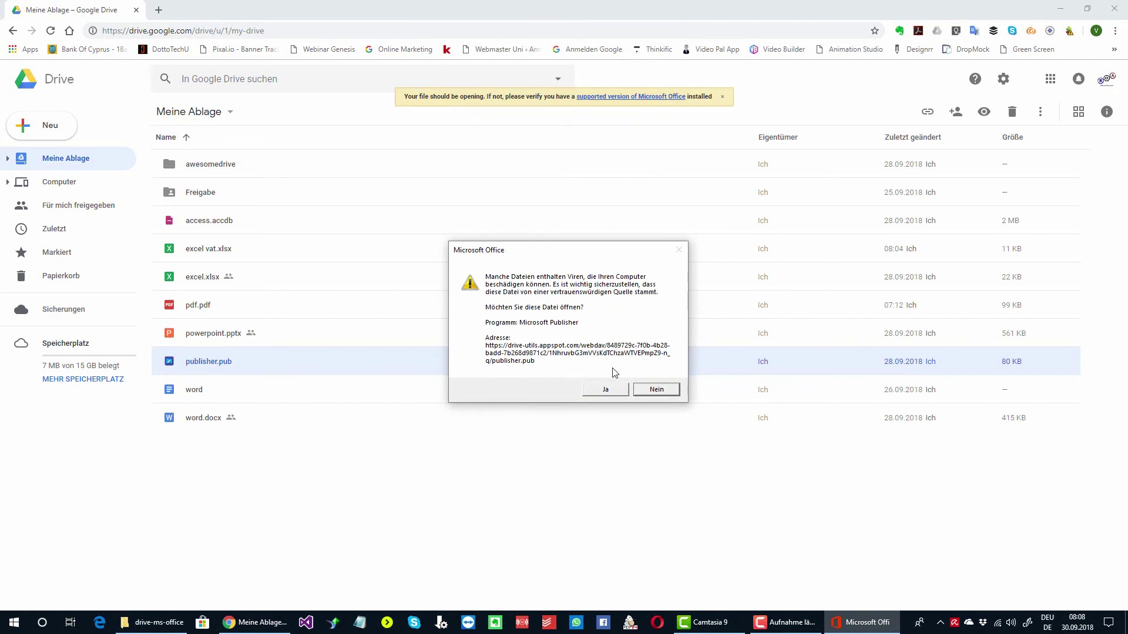
left_click(607, 392)
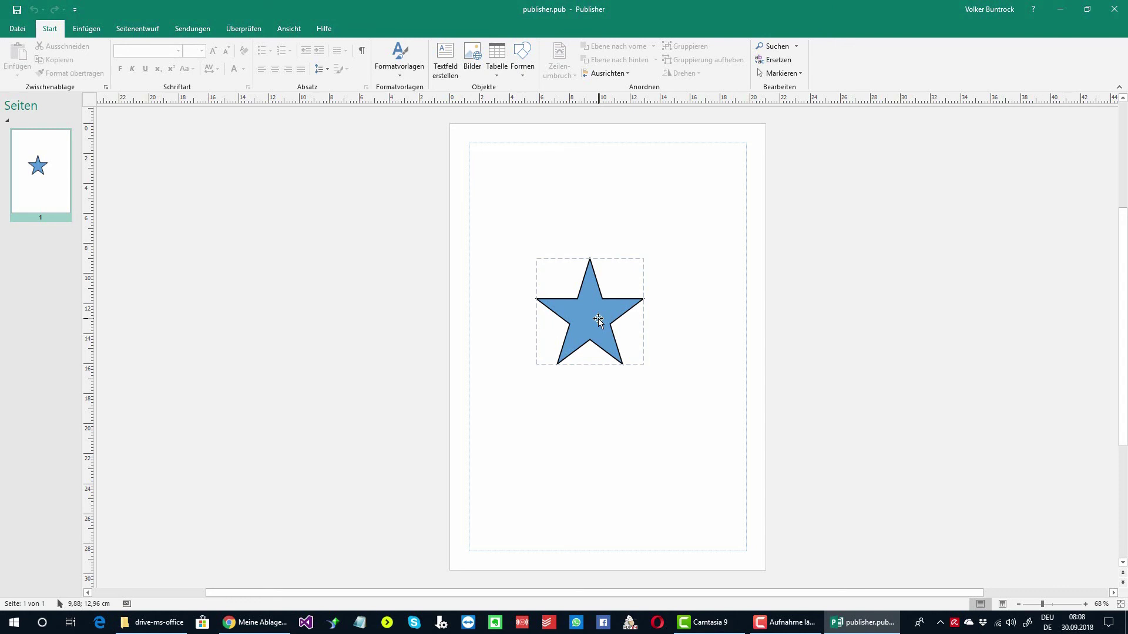
Deselect the blue star and close Publisher, returning to Meine Ablage.
left_click(874, 191)
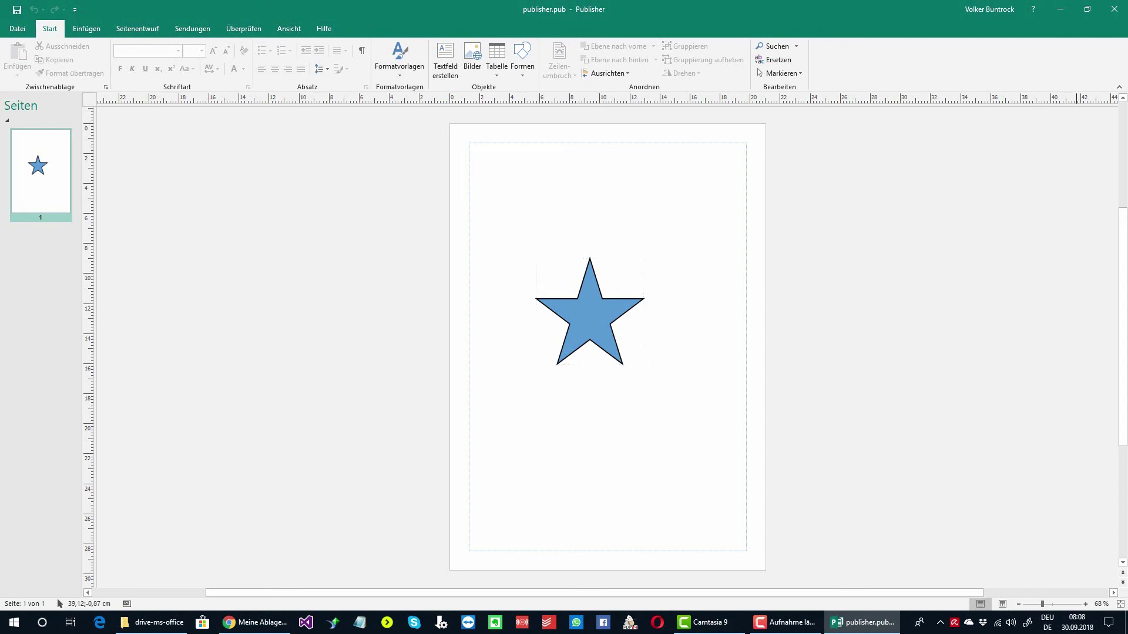
left_click(1115, 9)
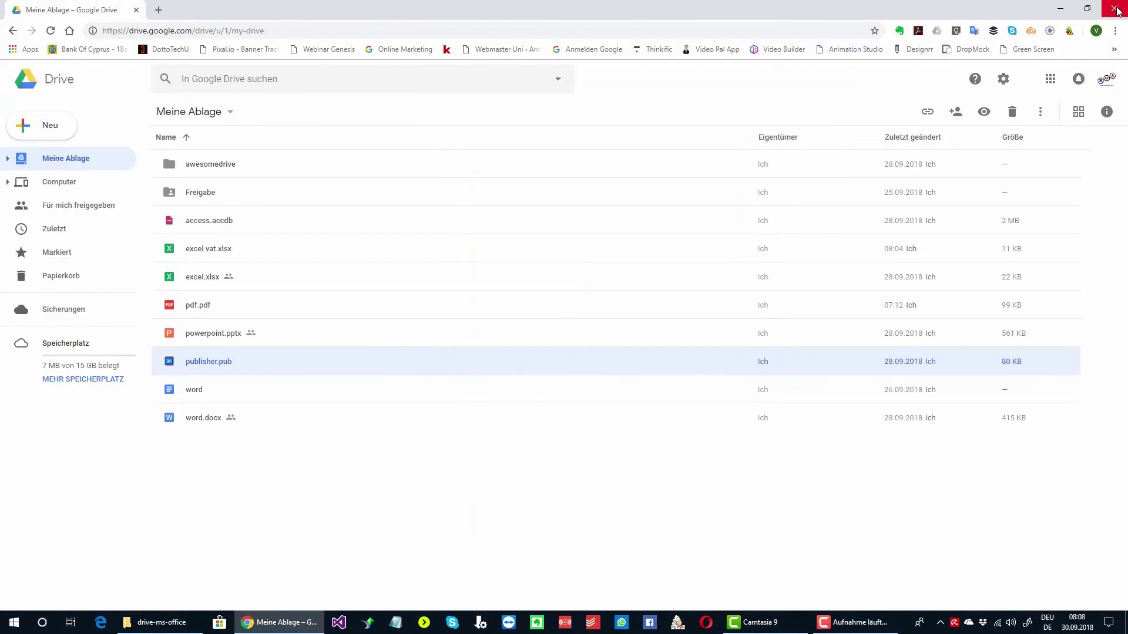
Attempt to open pdf.pdf in a desktop app from its Open file icon.
mouse_move(497, 305)
left_click(741, 306)
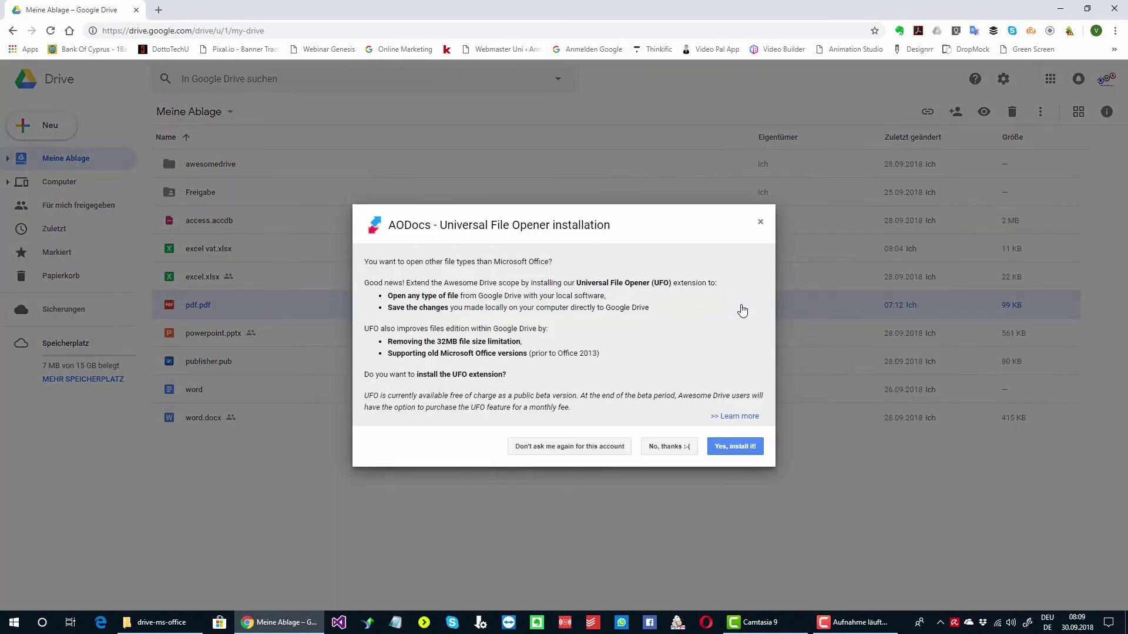